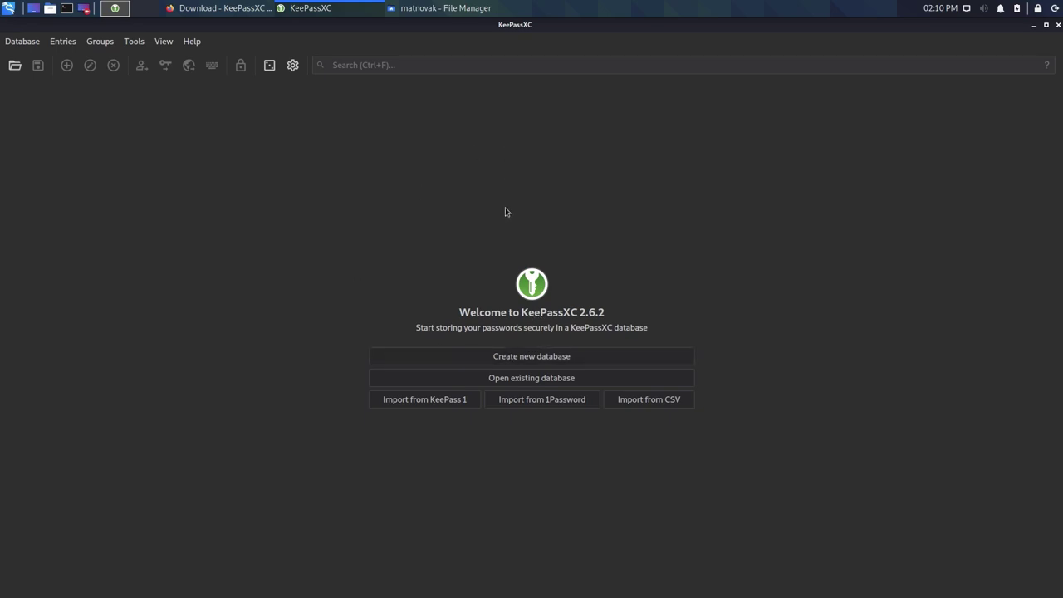
# - Switch from the KeePassXC welcome screen to Firefox showing the KeePassXC download page
pyautogui.hotkey('alt', 'Tab')
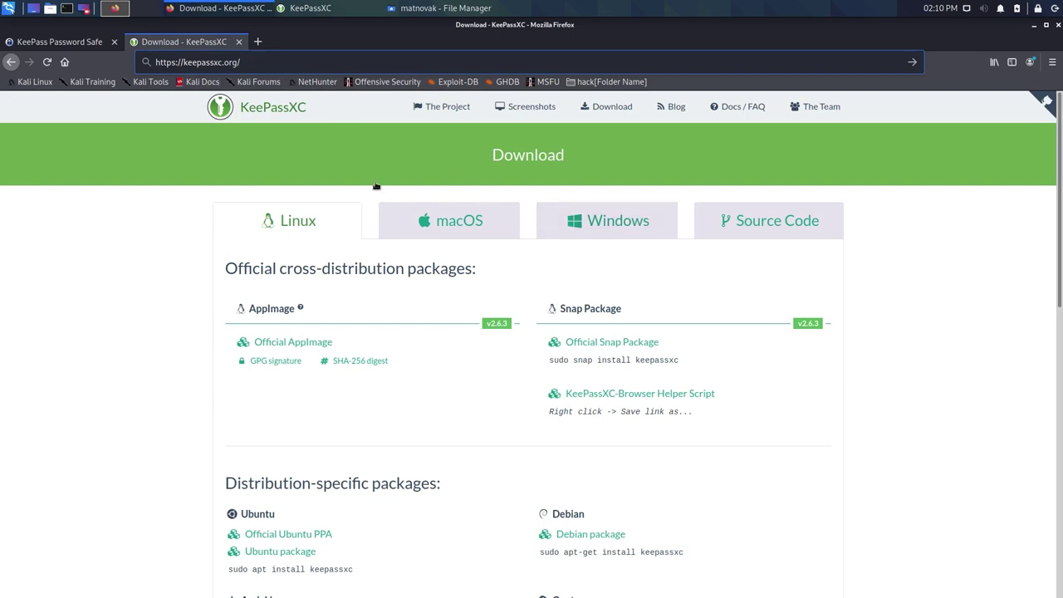
# - Browse the KeePassXC macOS and Windows downloads and the keepass.info tab, then return to KeePassXC
pyautogui.click(587, 109)
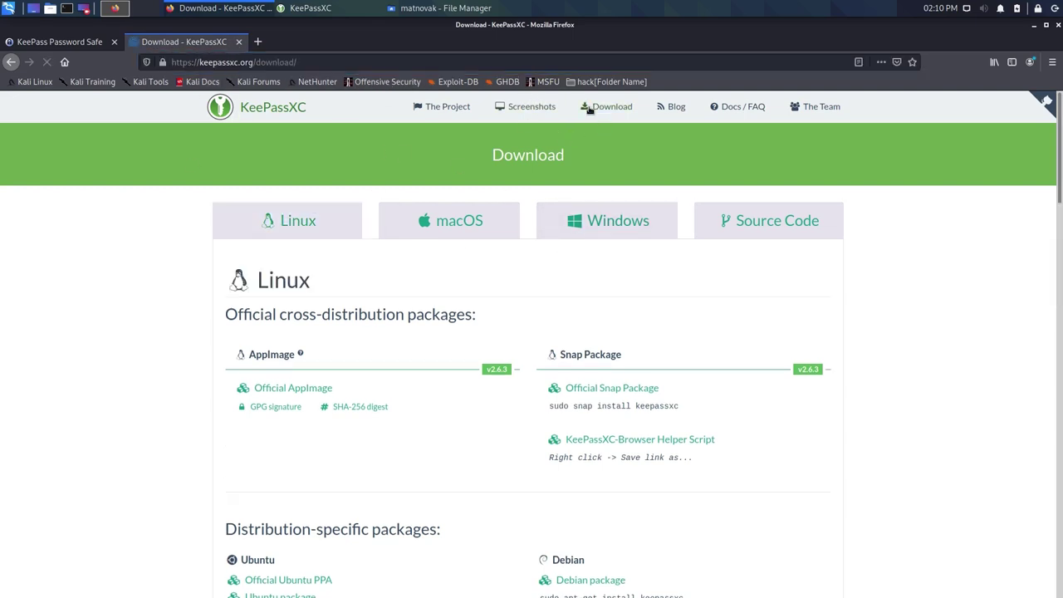
pyautogui.click(485, 226)
pyautogui.click(611, 221)
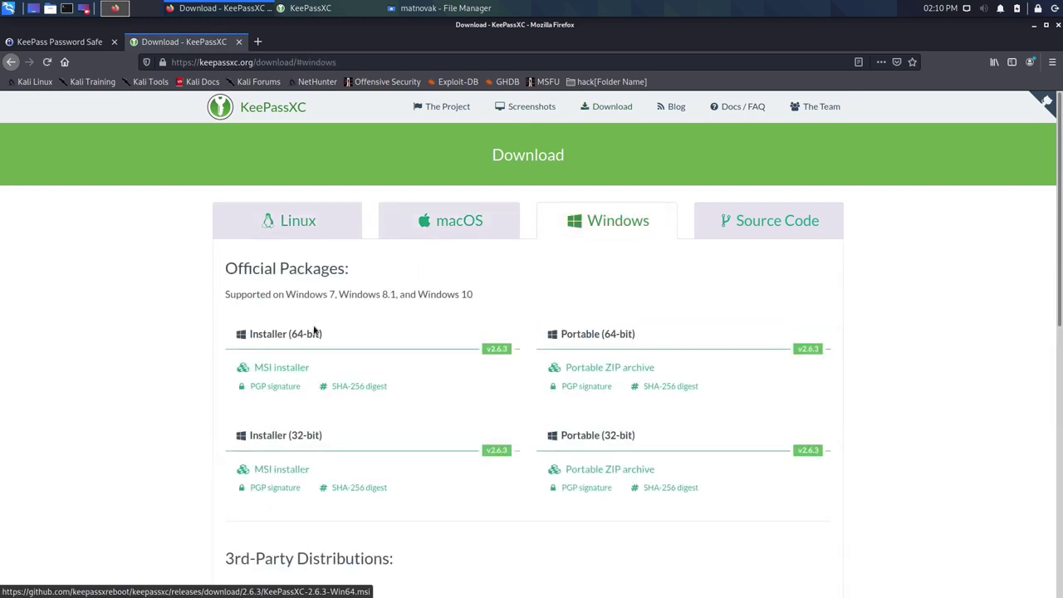
pyautogui.click(60, 43)
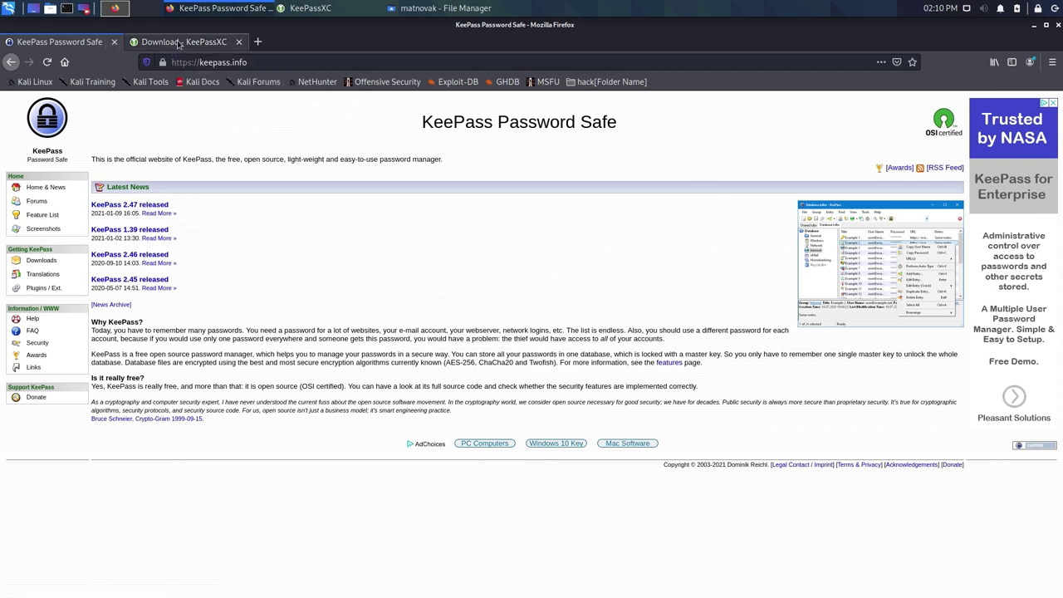
pyautogui.hotkey('alt', 'Tab')
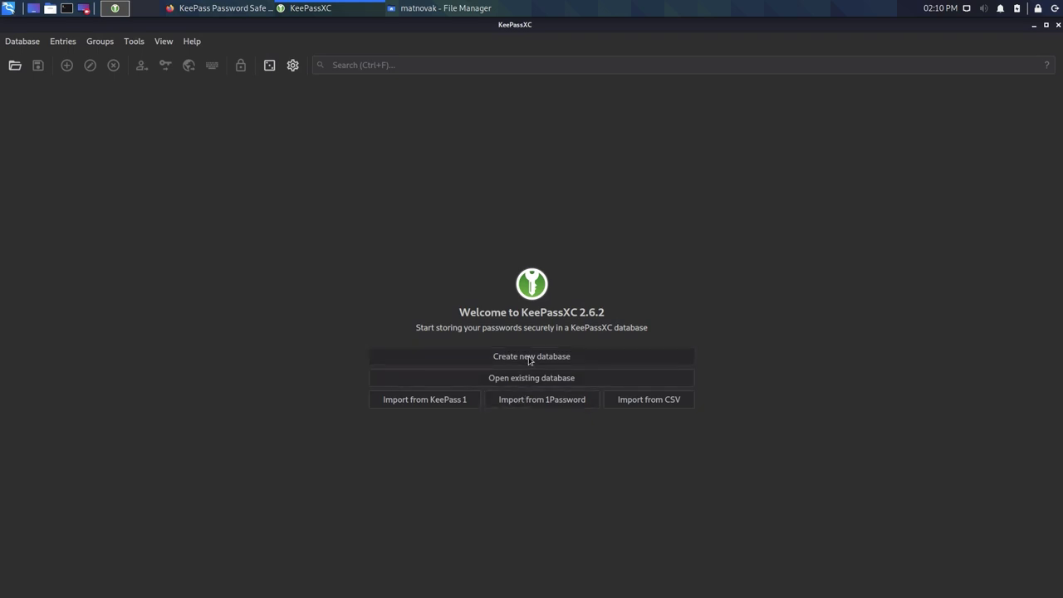
# - Start a new database and name it MyPasswords
pyautogui.click(525, 358)
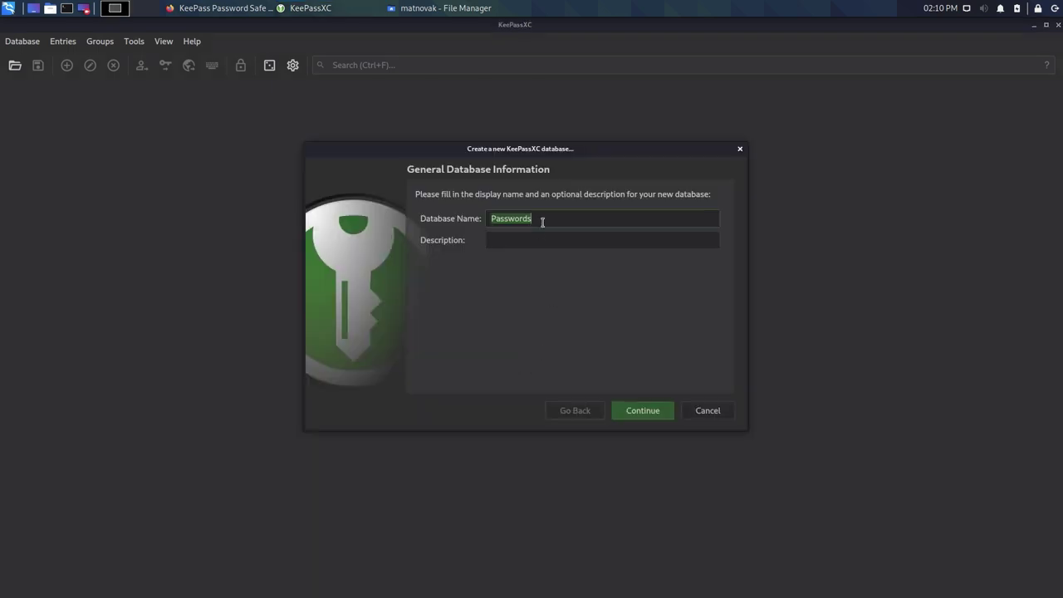
pyautogui.click(493, 218)
pyautogui.write('My')
pyautogui.click(642, 413)
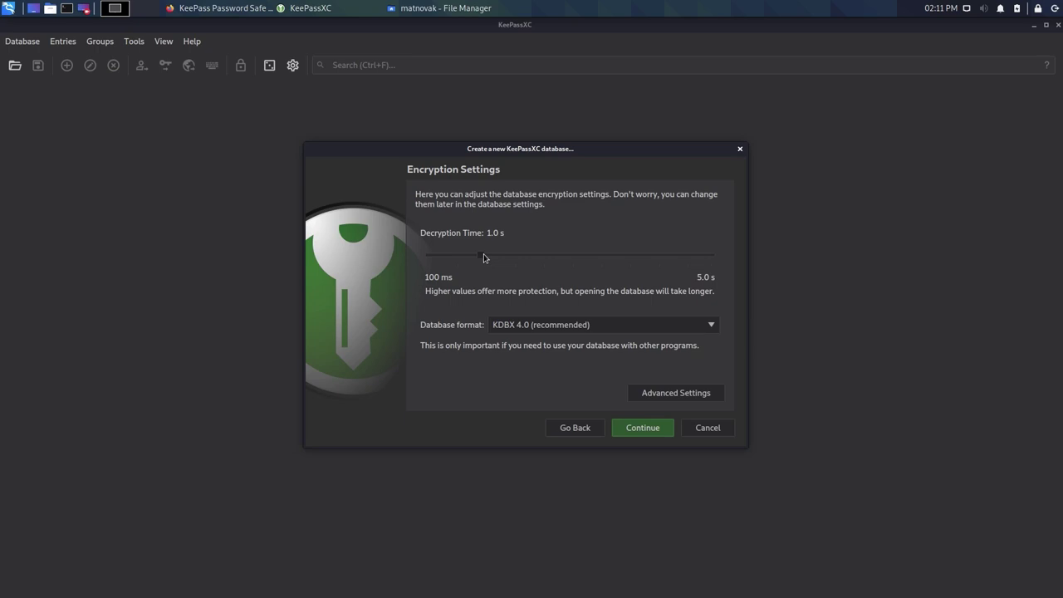
# - Set a 2.0 s decryption time, then enter and confirm the master password
pyautogui.moveTo(483, 257); pyautogui.dragTo(544, 264)
pyautogui.press('Return')
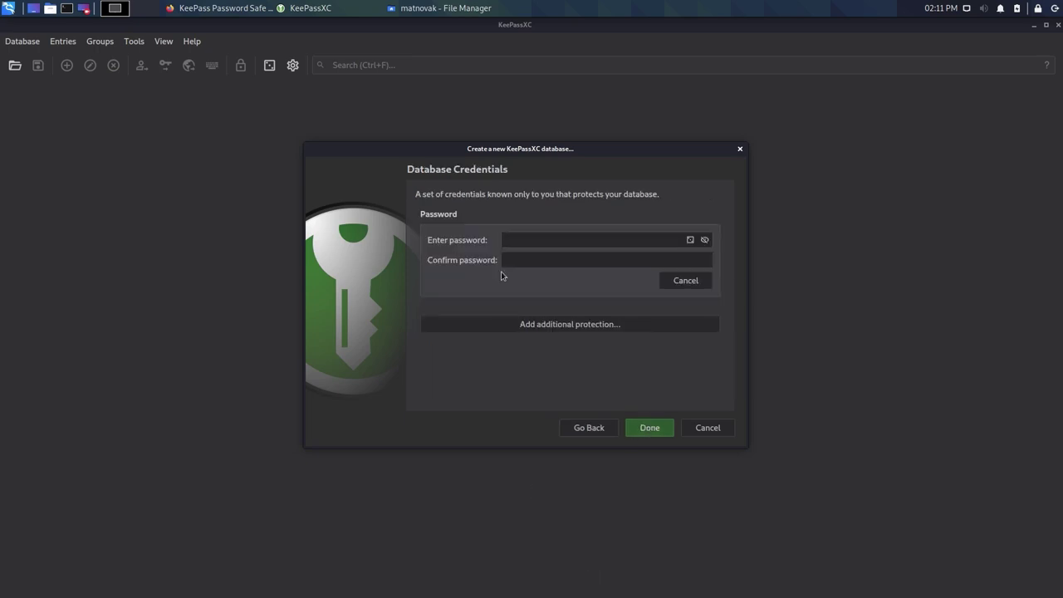
pyautogui.write('pa')
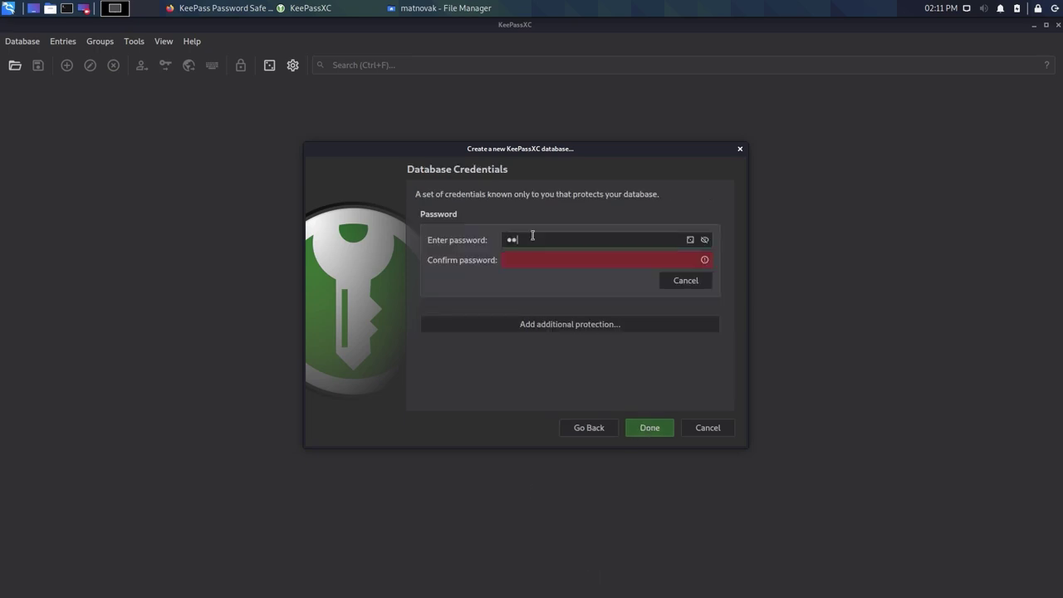
pyautogui.write('sswo')
pyautogui.click(544, 264)
pyautogui.write('passwo')
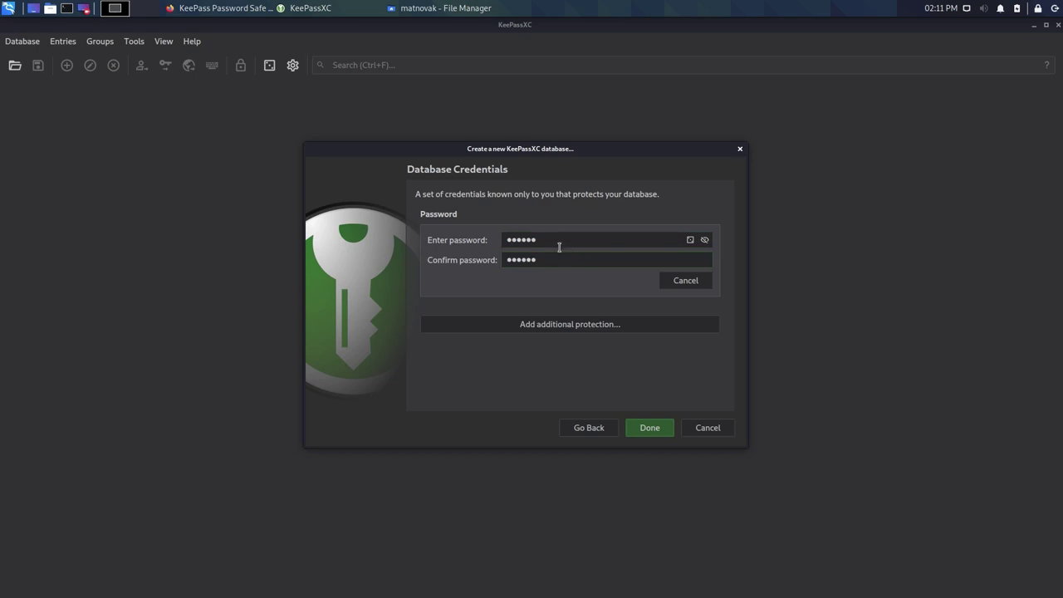
pyautogui.click(633, 428)
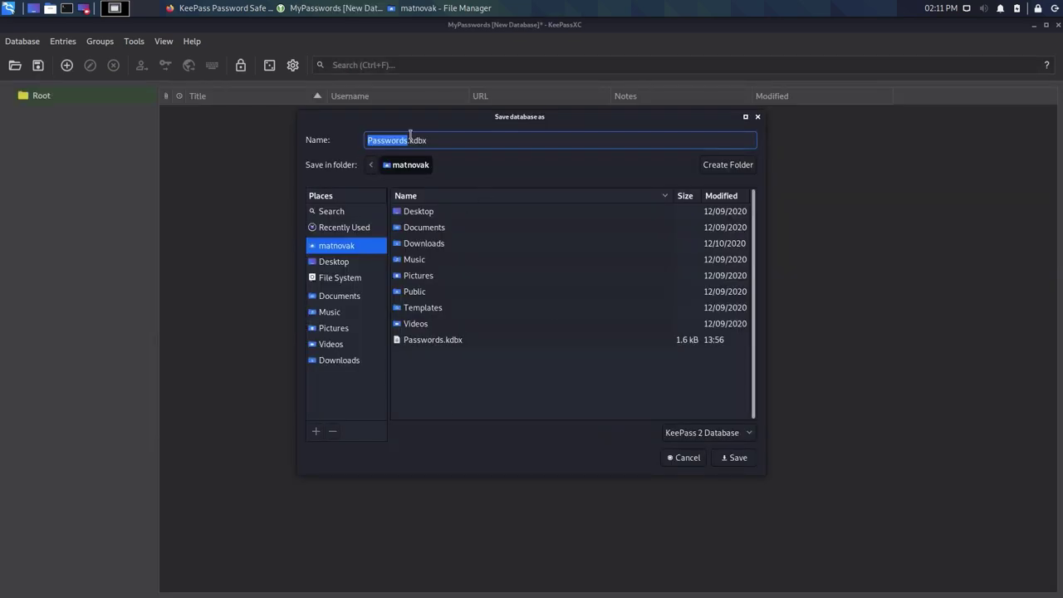
# - Save the database as MyPasswords.kdbx in the home folder
pyautogui.click(366, 139)
pyautogui.write('My')
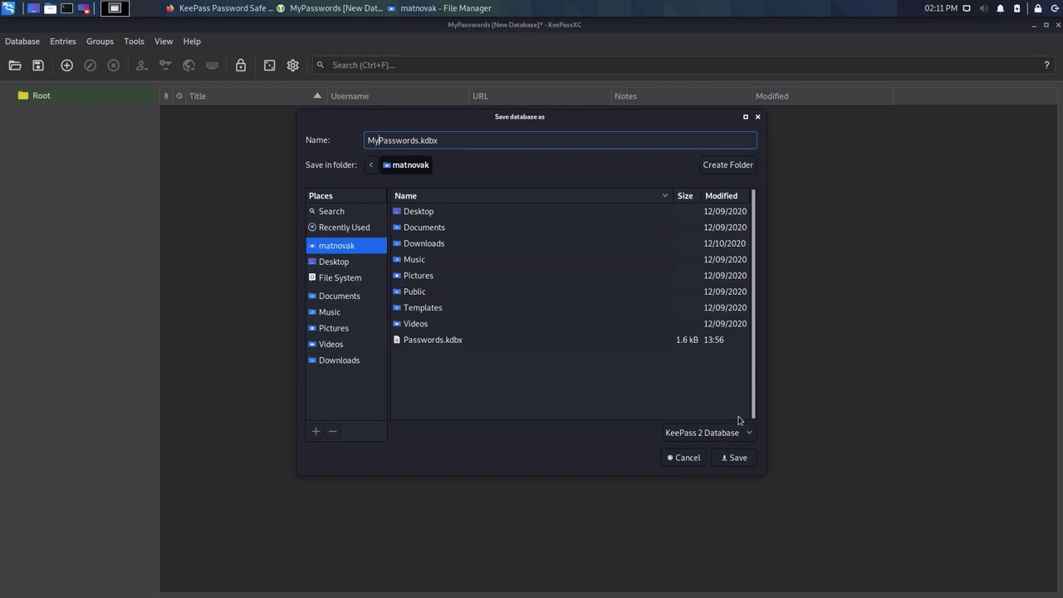
pyautogui.click(731, 457)
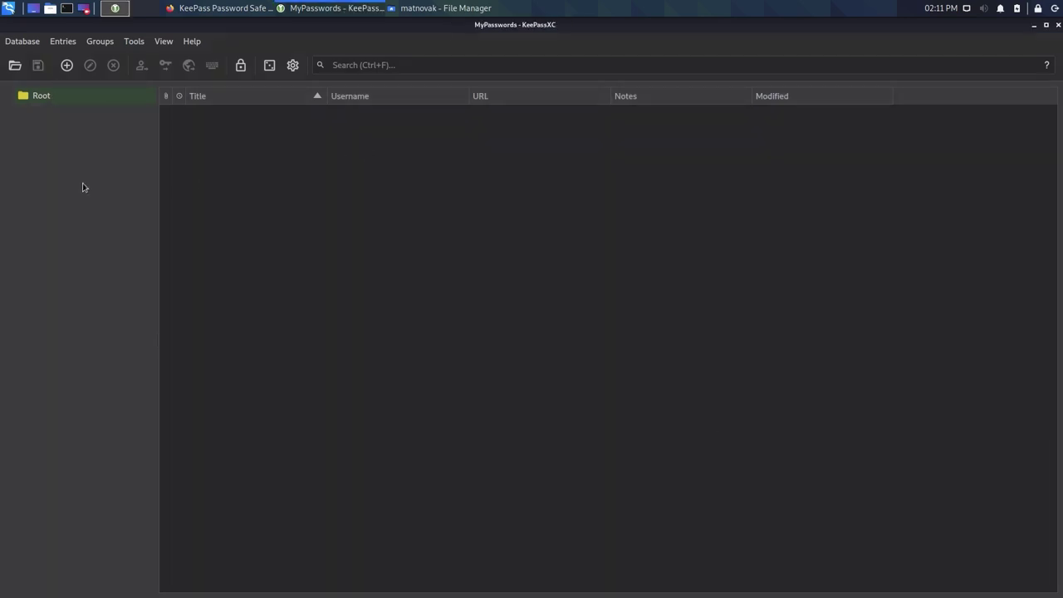
# - Add an entry titled Mail with a username and password to the Root group
pyautogui.click(67, 66)
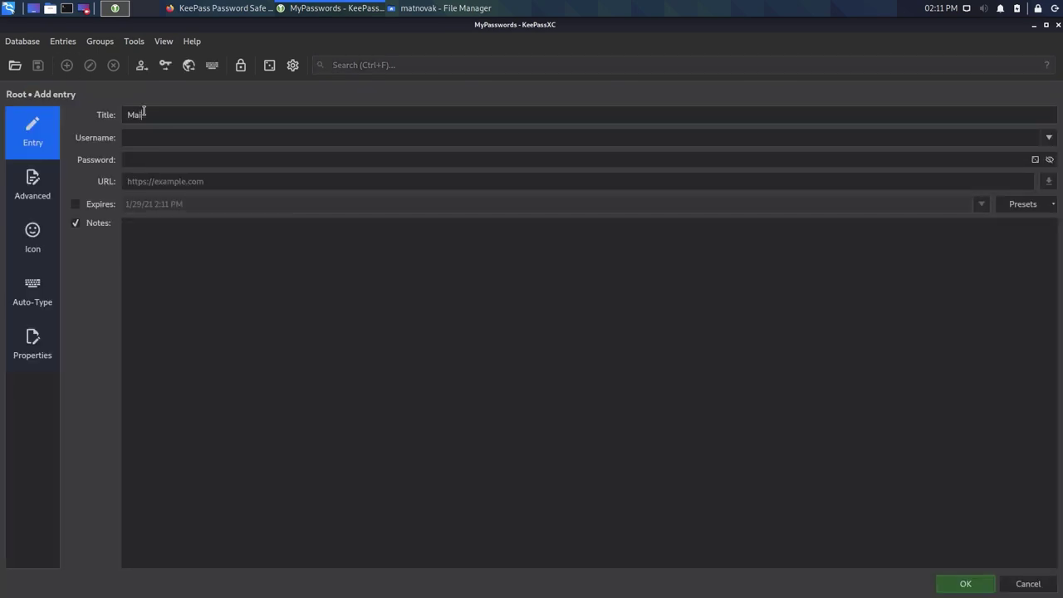
pyautogui.click(150, 138)
pyautogui.click(167, 161)
pyautogui.write('•••••')
pyautogui.click(966, 585)
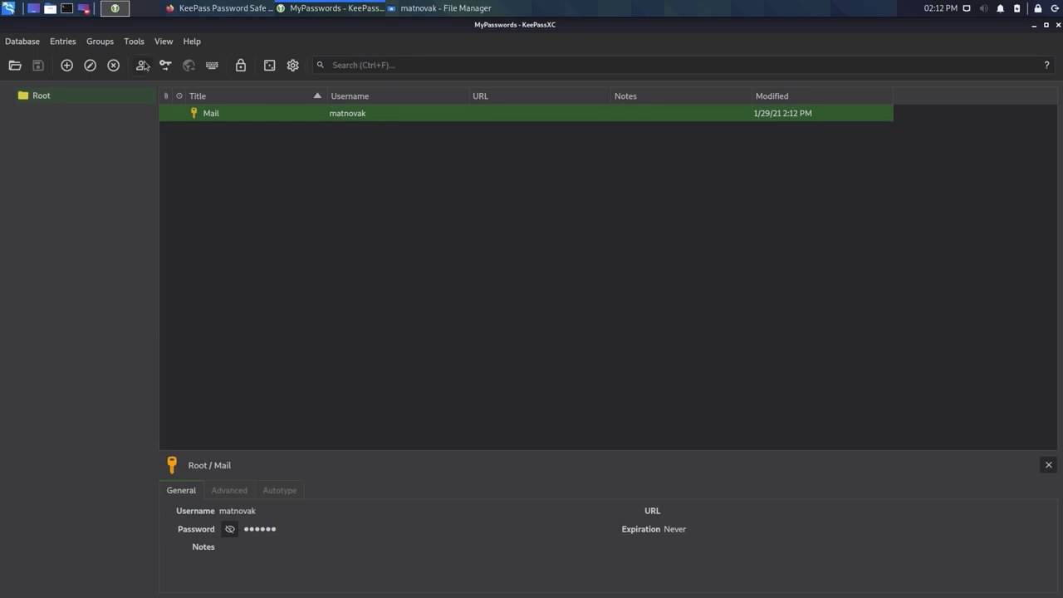
# - Search the database twice for the pasted password, clear it, then reveal and select Mail's password
pyautogui.click(381, 65)
pyautogui.hotkey('ctrl', 'v')
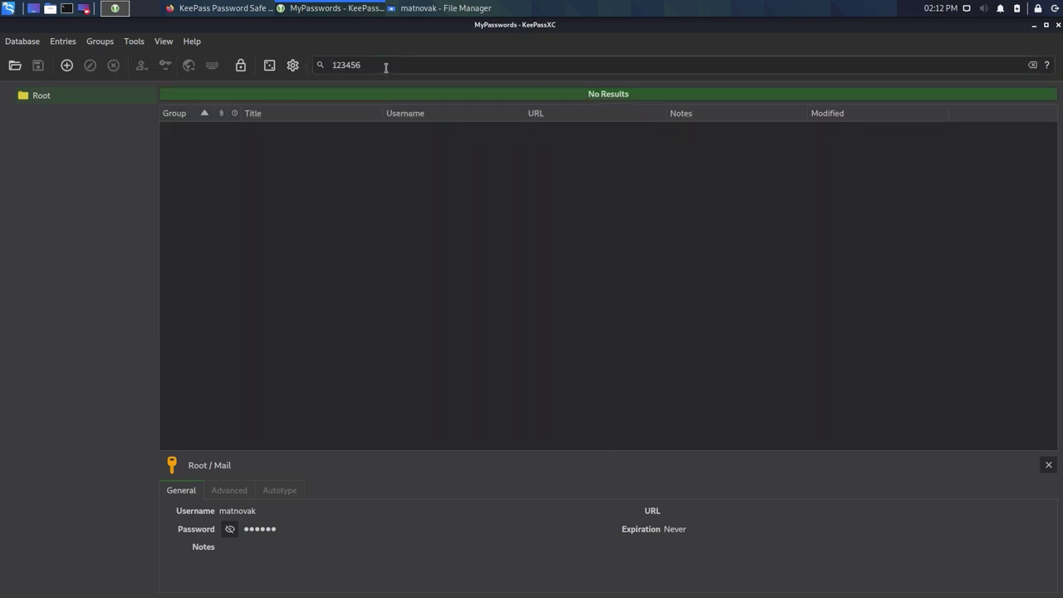
pyautogui.moveTo(385, 67); pyautogui.dragTo(328, 66)
pyautogui.hotkey('ctrl', 'c')
pyautogui.press('BackSpace')
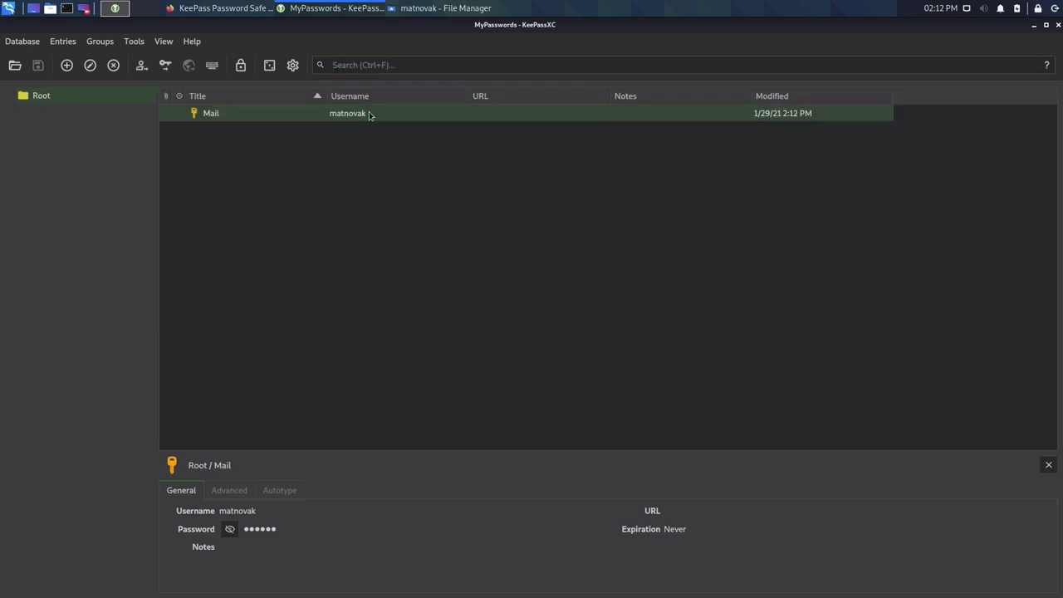
pyautogui.hotkey('ctrl', 'v')
pyautogui.doubleClick(339, 64)
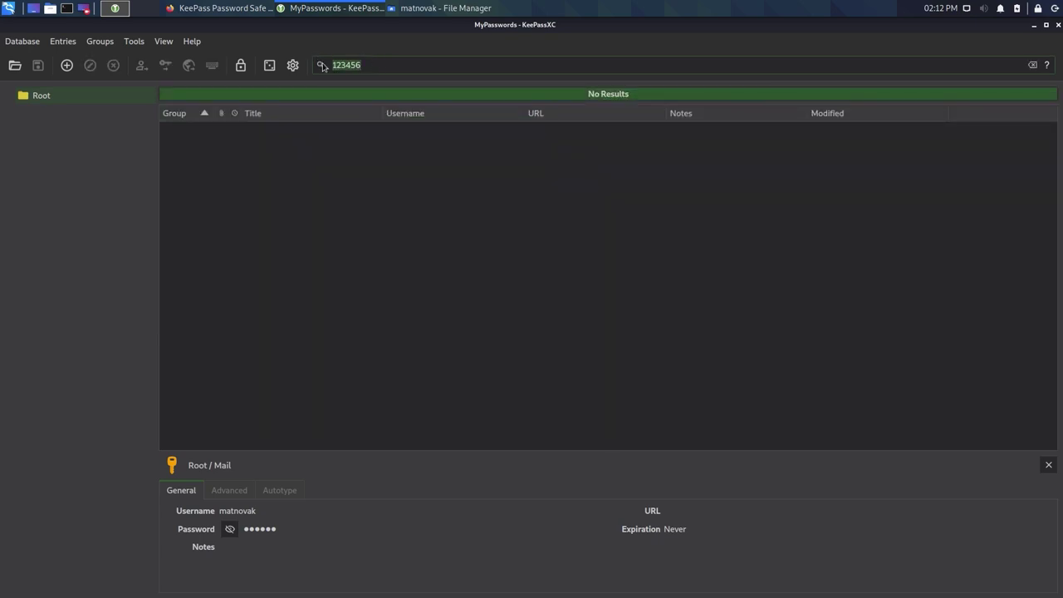
pyautogui.press('BackSpace')
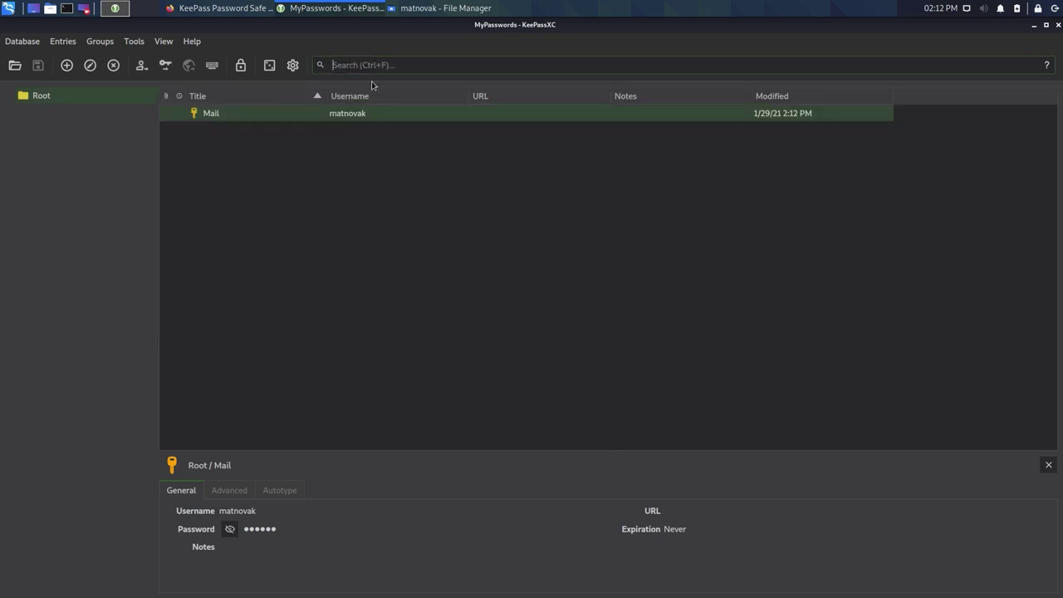
pyautogui.click(230, 530)
pyautogui.moveTo(275, 530); pyautogui.dragTo(241, 531)
# - Toggle the Mail password display, leaving it hidden
pyautogui.click(230, 528)
pyautogui.click(233, 530)
pyautogui.click(232, 531)
# - Add a new entry titled web and fill in its username
pyautogui.click(67, 66)
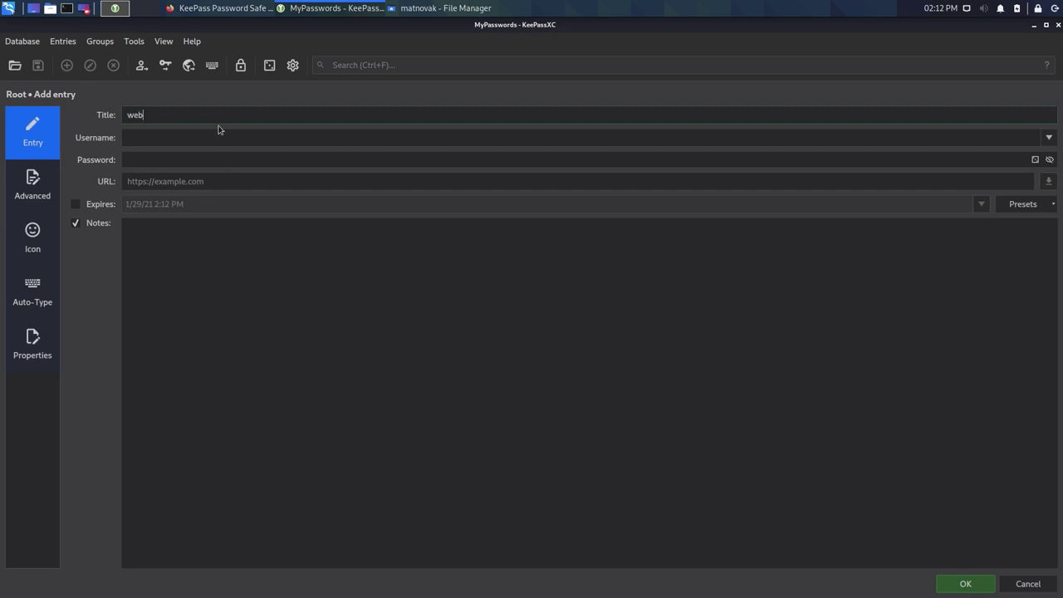
pyautogui.click(162, 142)
pyautogui.press('Tab')
# - Generate a 30-character password without special symbols, apply it, and save the web entry
pyautogui.click(1034, 160)
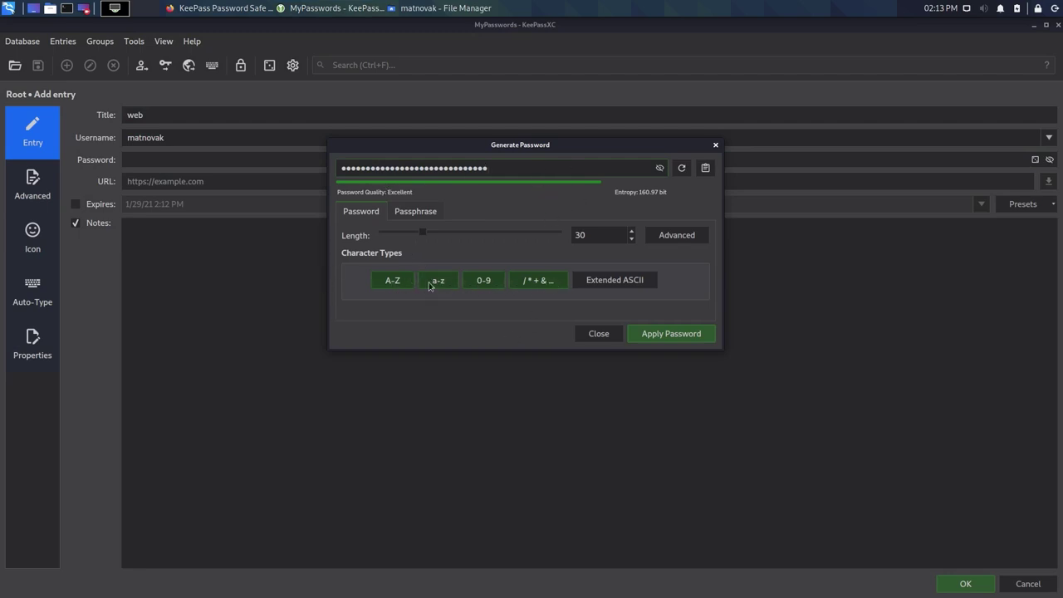
pyautogui.click(540, 282)
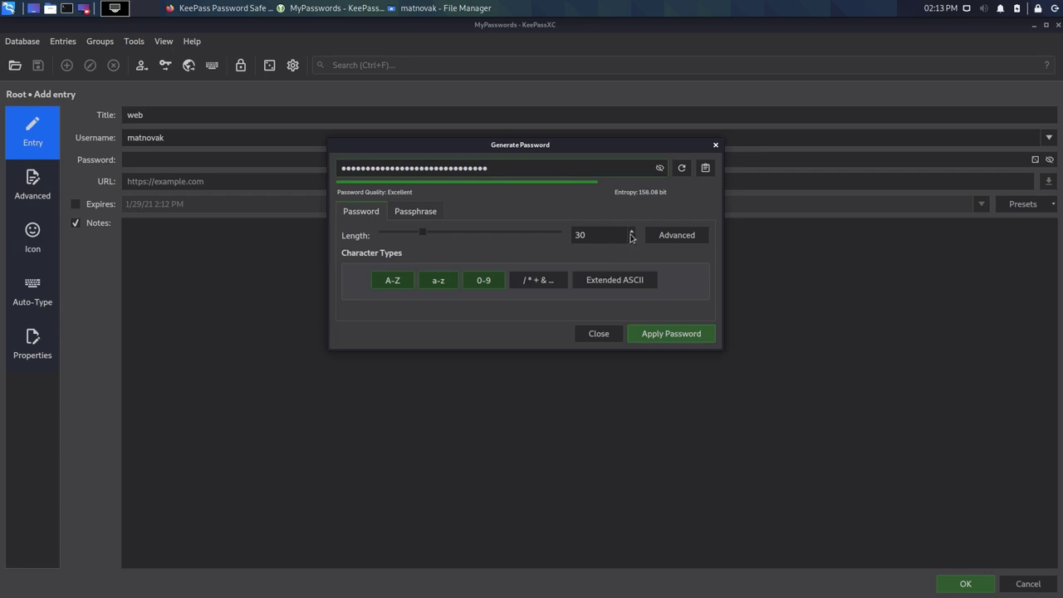
pyautogui.moveTo(607, 234); pyautogui.dragTo(555, 232)
pyautogui.click(666, 337)
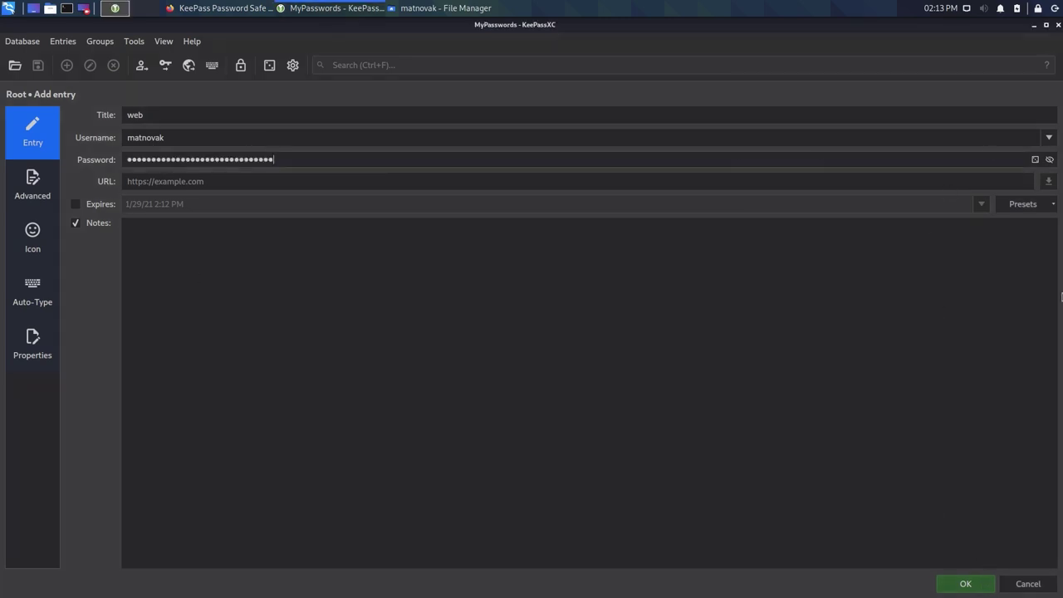
pyautogui.click(1050, 160)
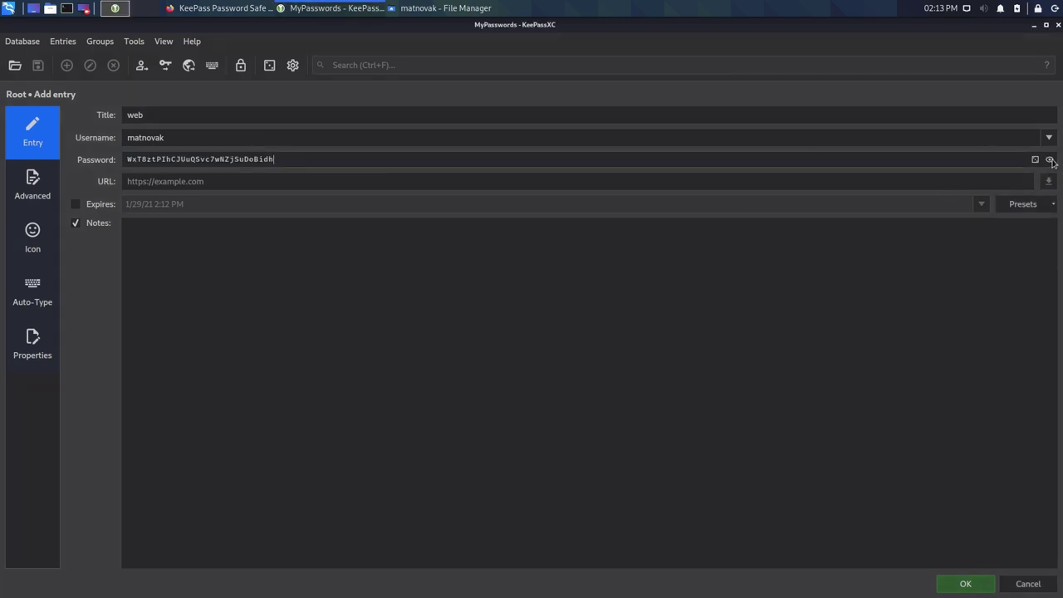
pyautogui.click(1050, 160)
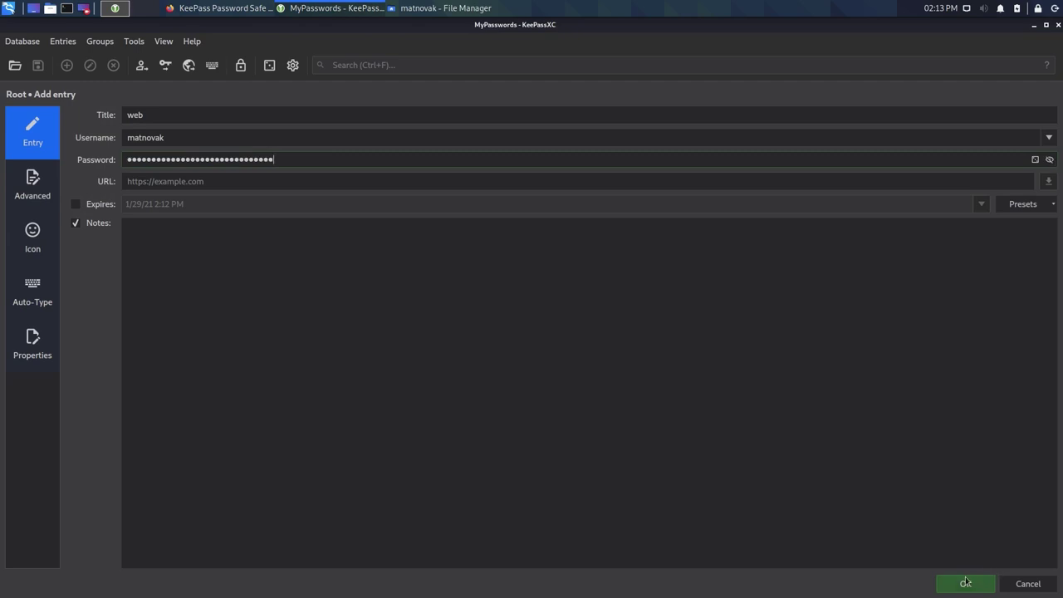
pyautogui.click(965, 581)
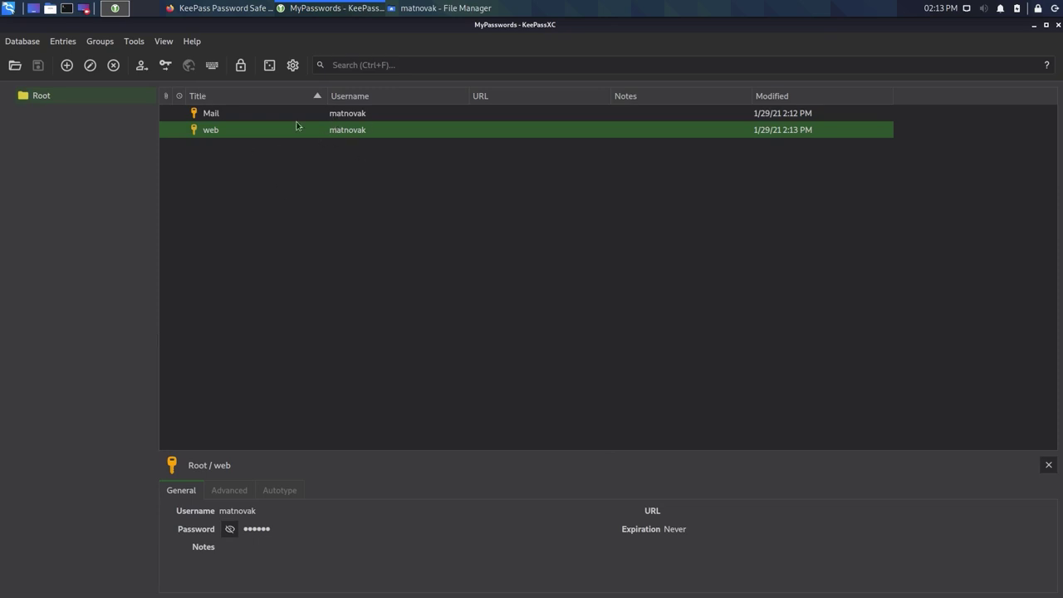
# - Create a new group named web under Root
pyautogui.click(352, 118)
pyautogui.click(340, 123)
pyautogui.click(341, 120)
pyautogui.click(342, 134)
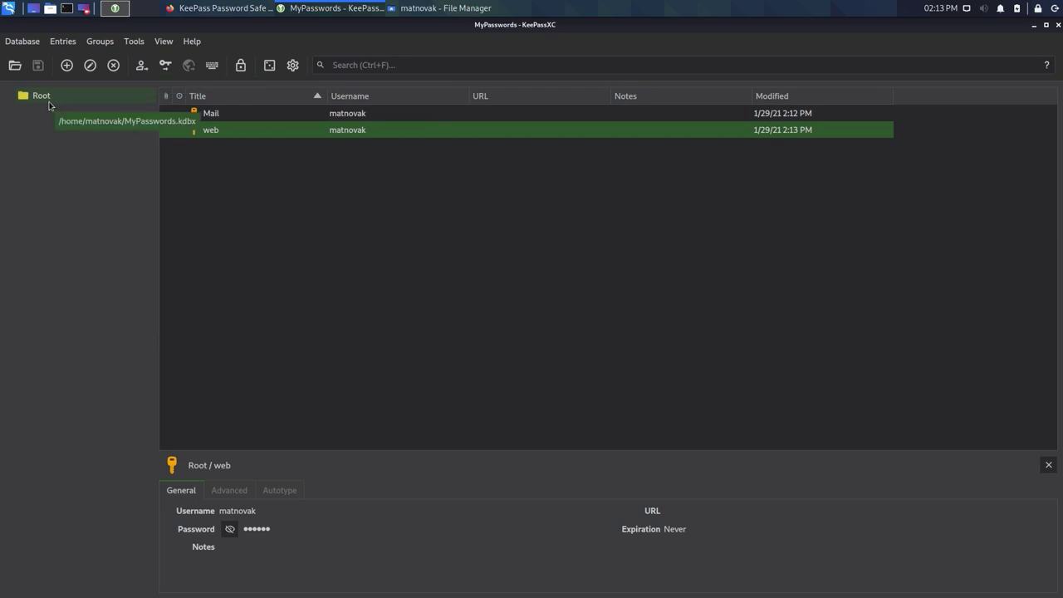
pyautogui.rightClick(46, 101)
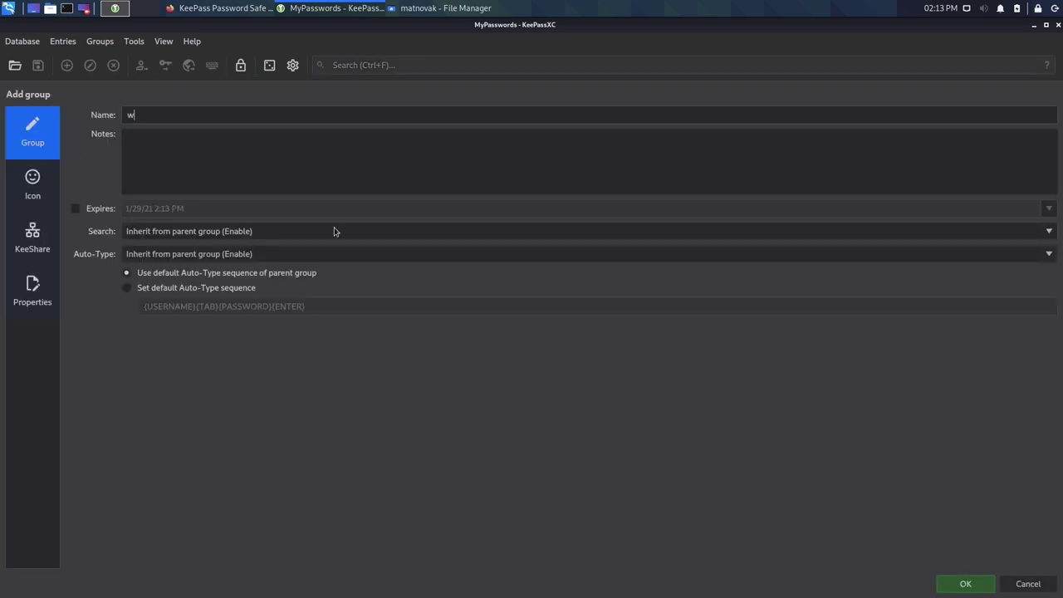
pyautogui.write('eb')
pyautogui.click(964, 583)
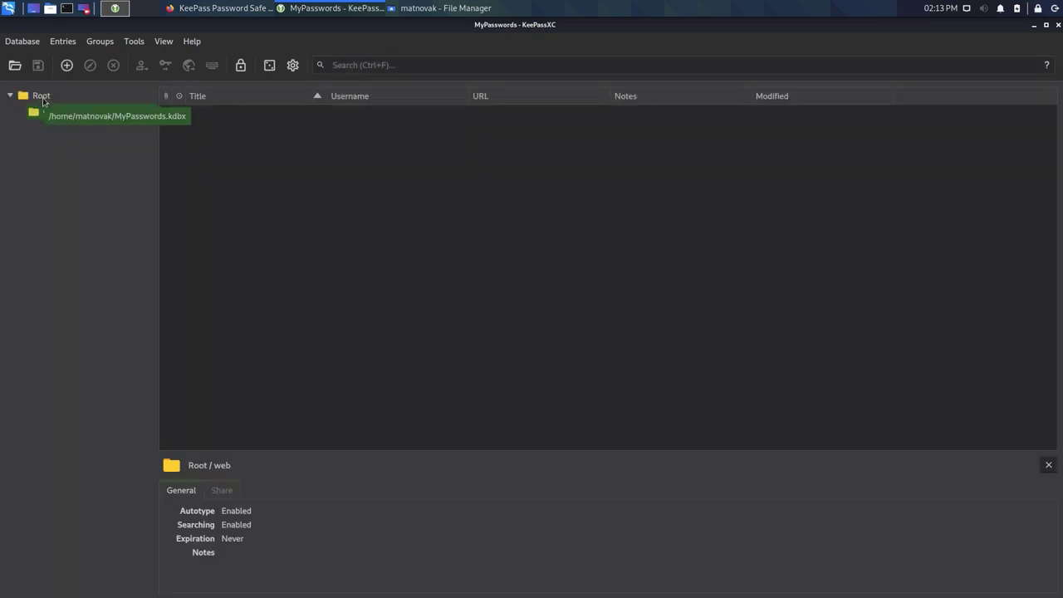
# - Move the web entry from Root into the web group
pyautogui.click(41, 97)
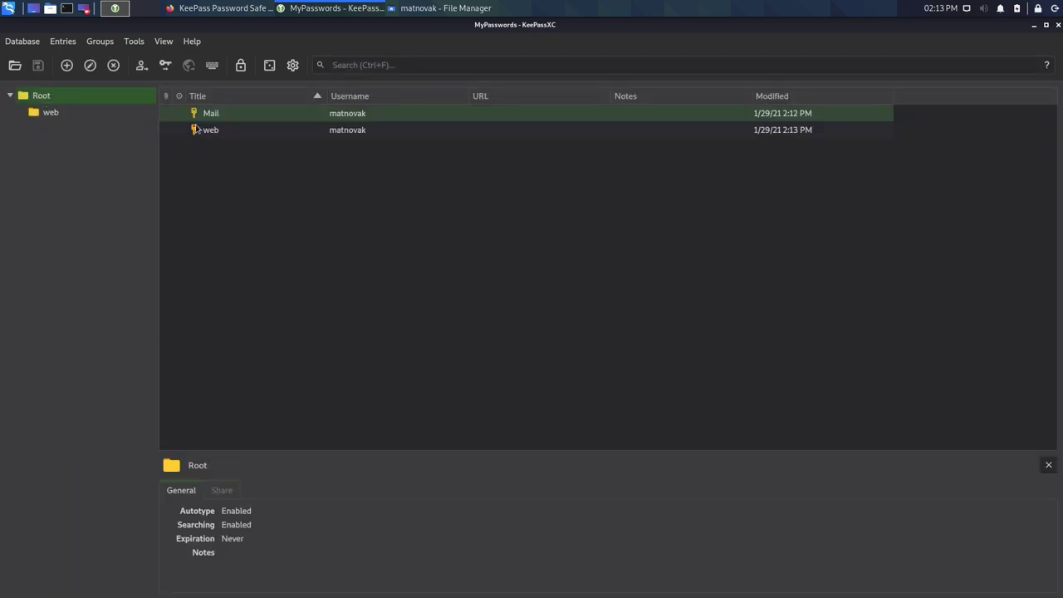
pyautogui.moveTo(212, 133); pyautogui.dragTo(53, 116)
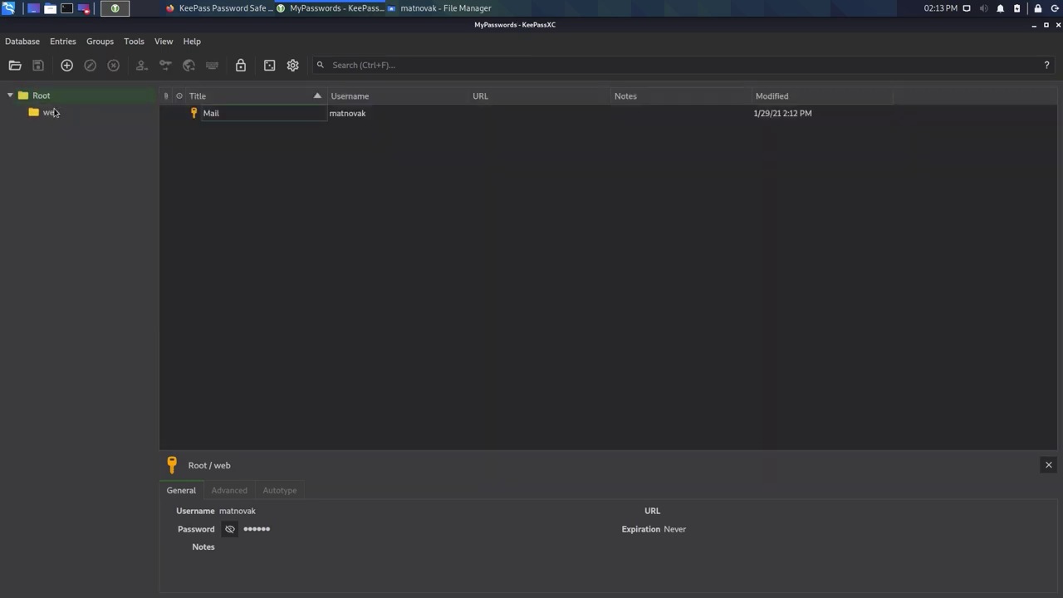
pyautogui.click(51, 112)
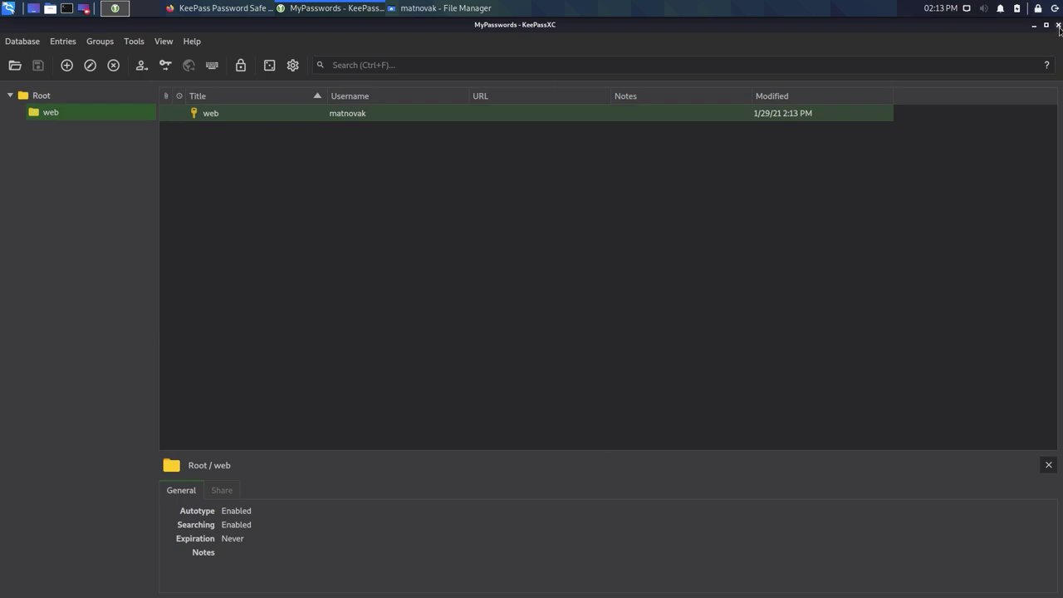
# - Close MyPasswords, then reopen MyPasswords.kdbx and unlock it with its password
pyautogui.click(1058, 25)
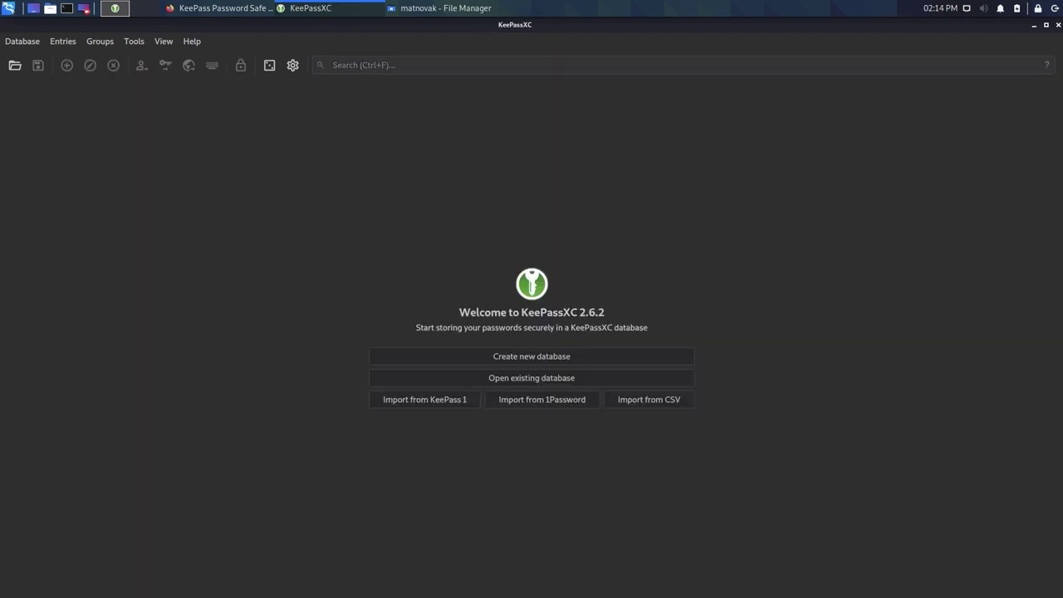
pyautogui.click(22, 41)
pyautogui.moveTo(88, 88)
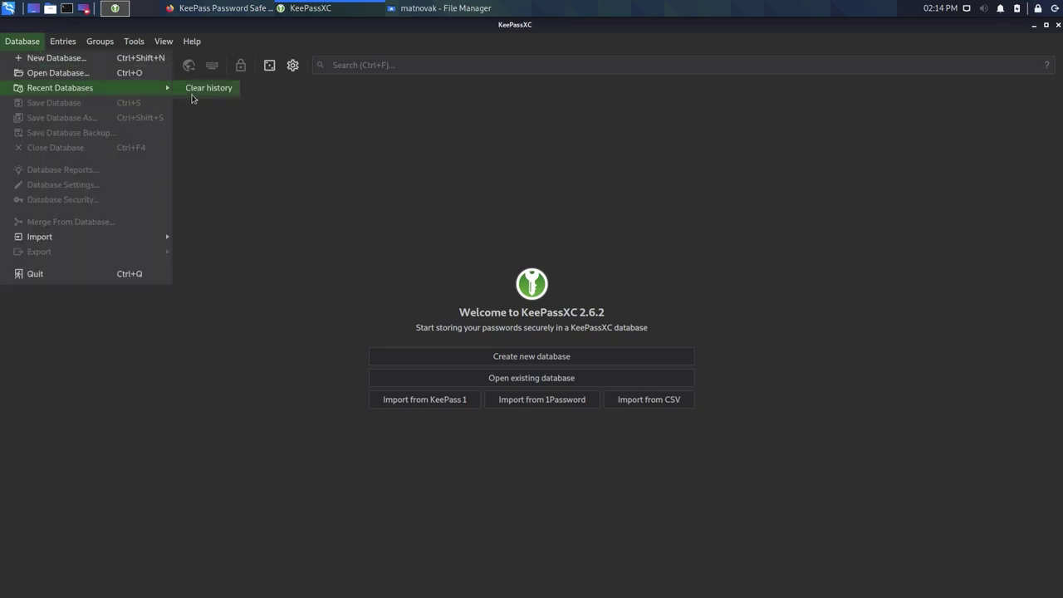
pyautogui.click(74, 73)
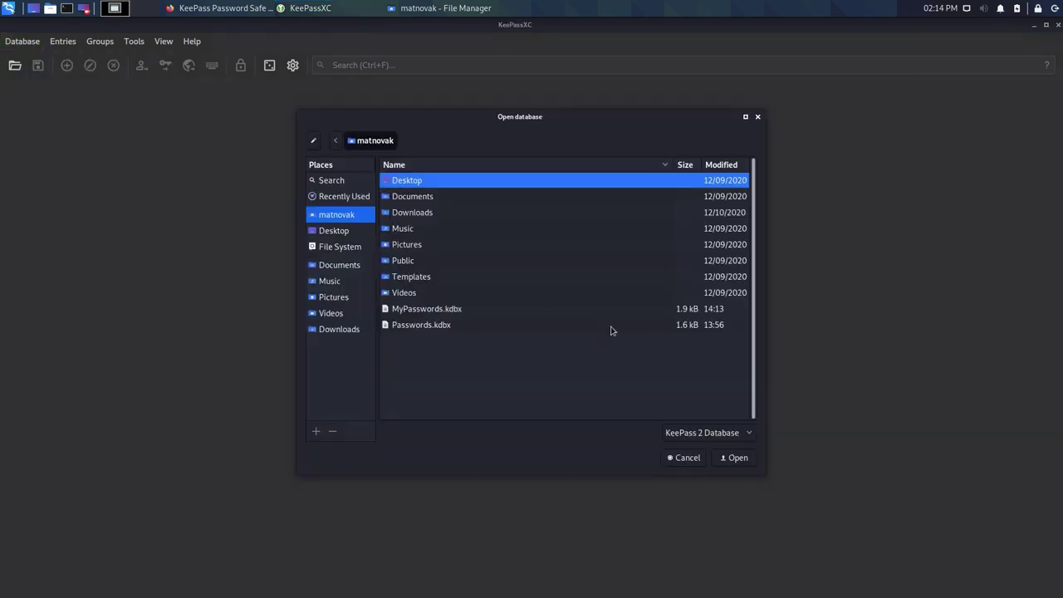
pyautogui.click(431, 312)
pyautogui.click(723, 455)
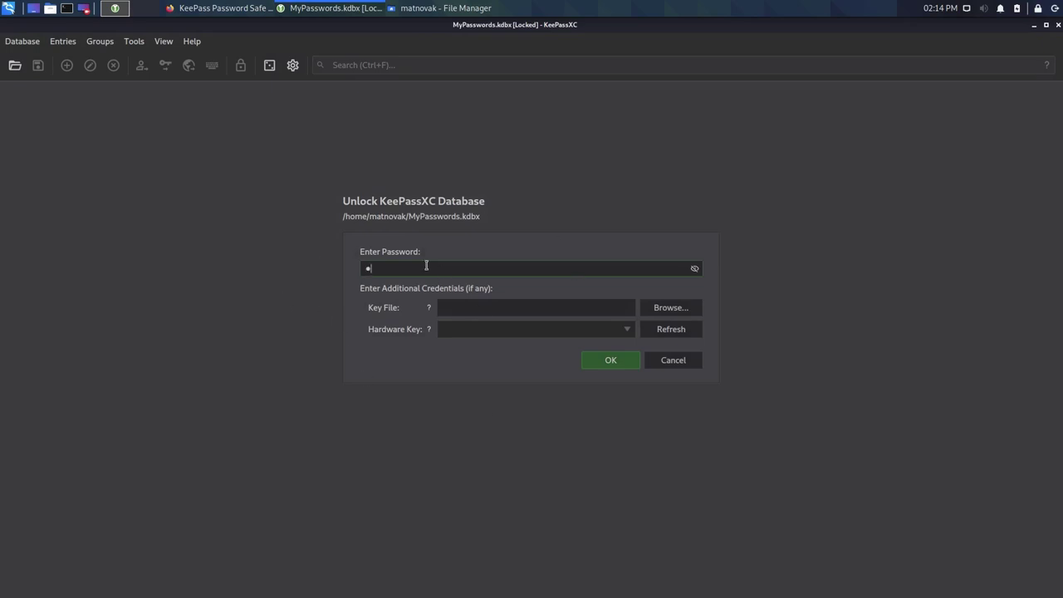
pyautogui.click(618, 363)
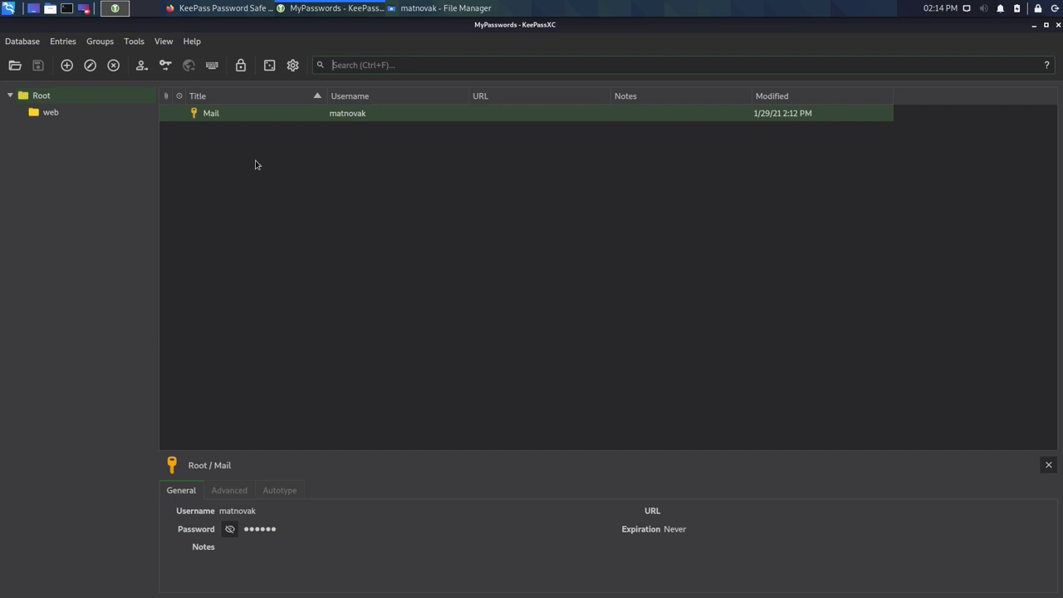
# - Select the web entry in the web group and start its TOTP setup
pyautogui.click(47, 114)
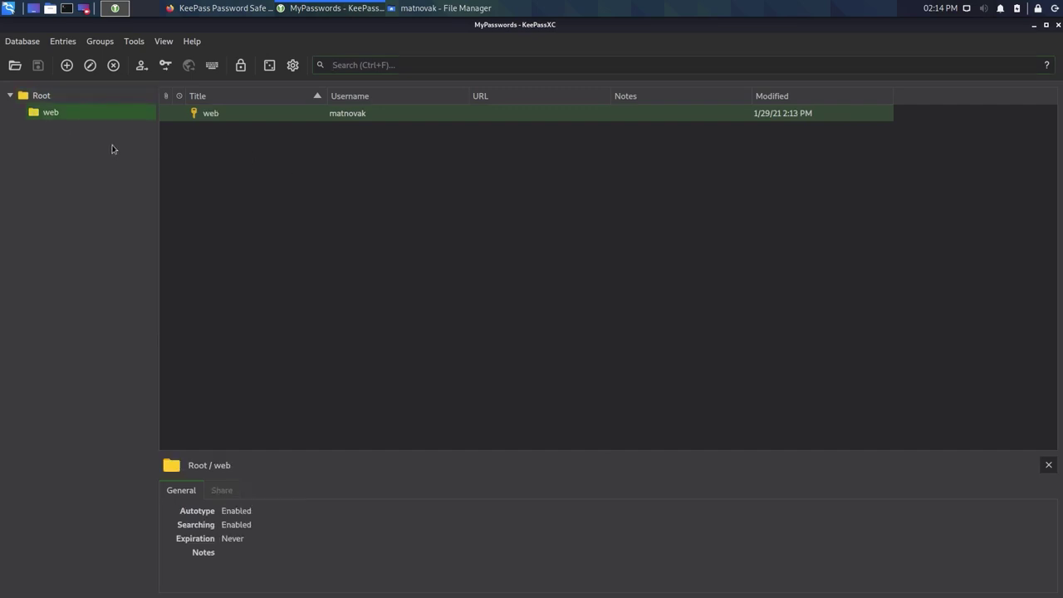
pyautogui.click(279, 123)
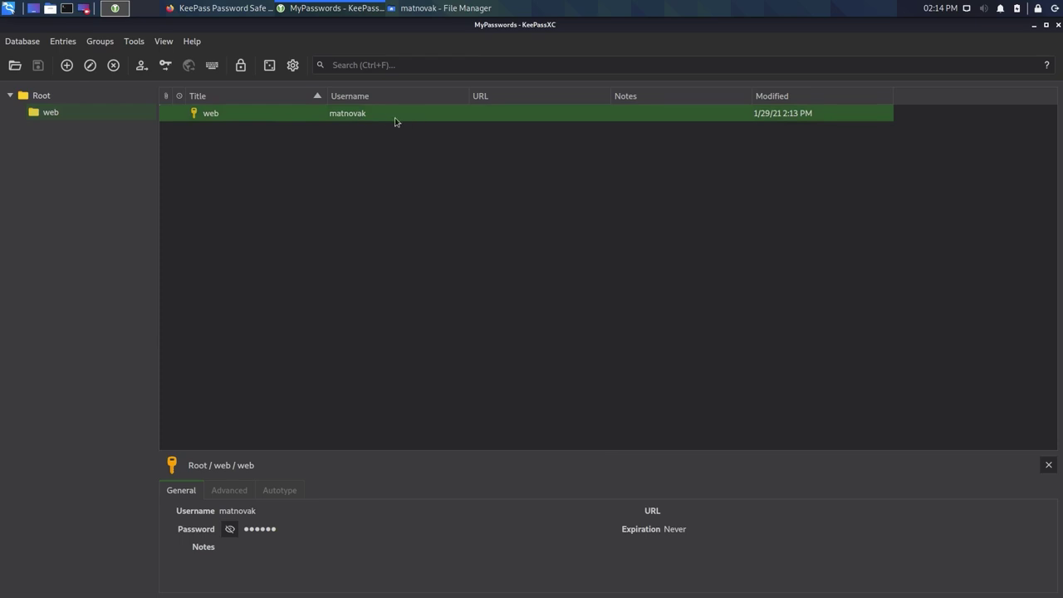
pyautogui.click(66, 44)
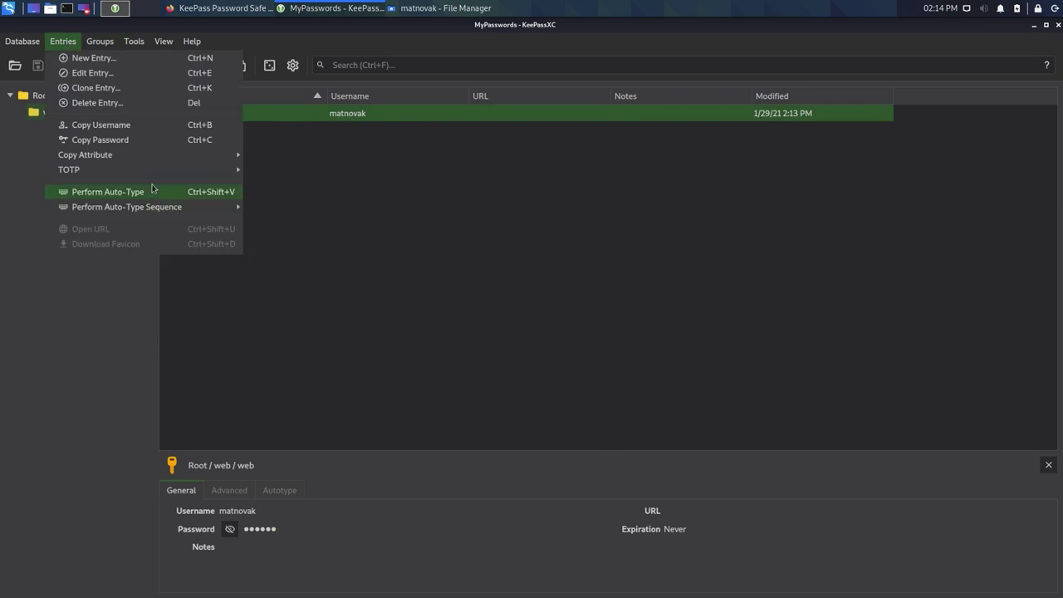
pyautogui.moveTo(149, 172)
pyautogui.click(291, 218)
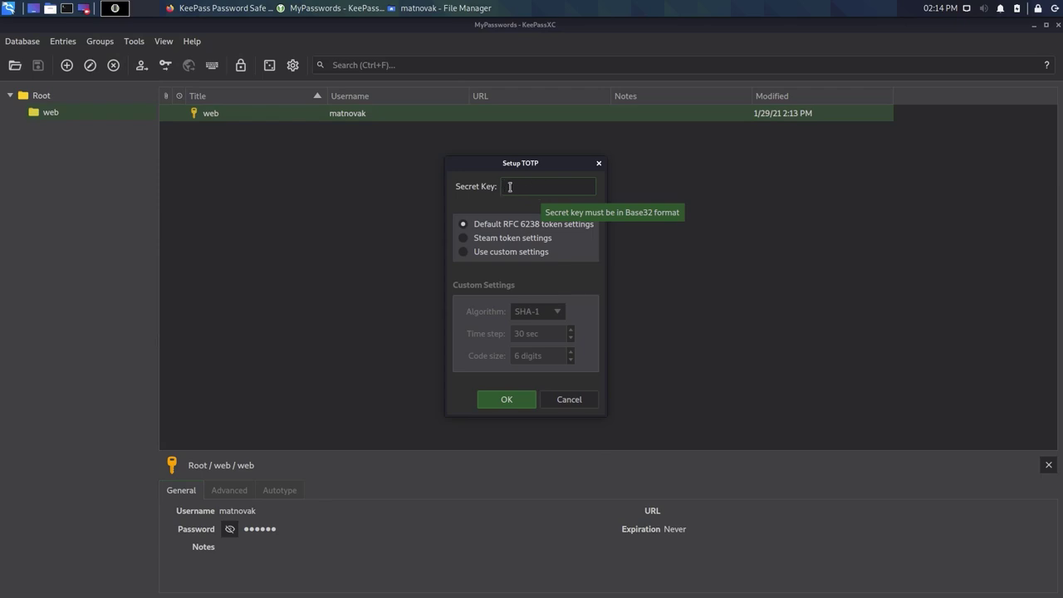
# - Enter a TOTP secret key with default RFC 6238 settings; it is rejected as invalid
pyautogui.write('gkjs')
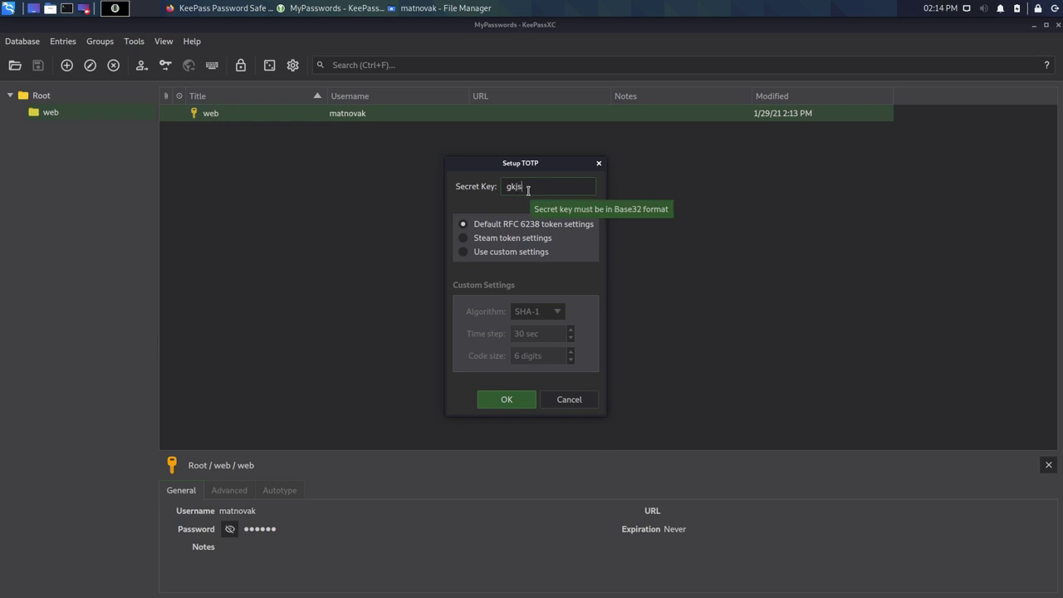
pyautogui.write('d8953490bjs890344655465646b')
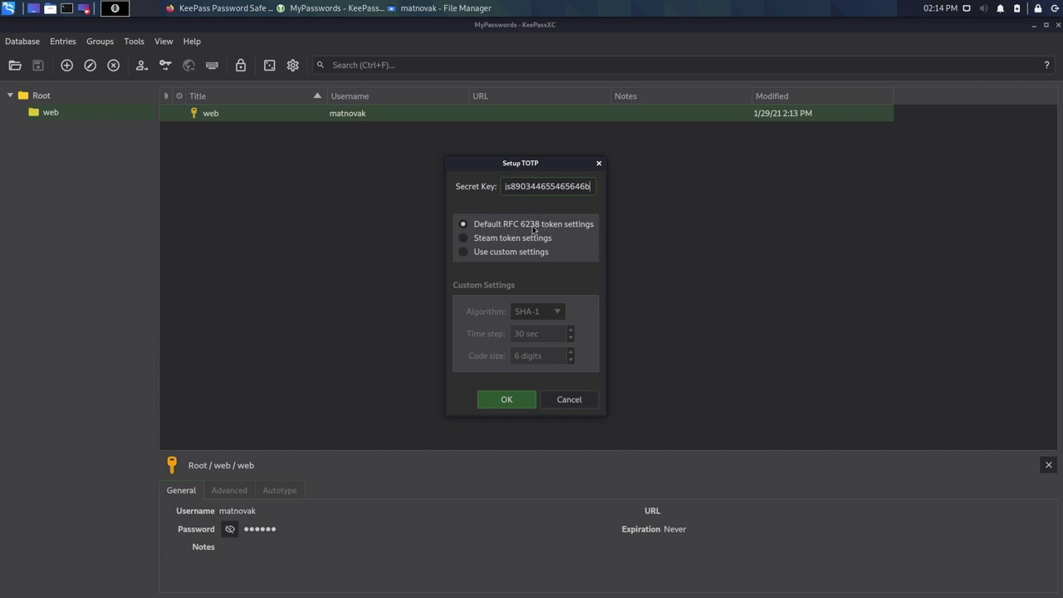
pyautogui.click(464, 253)
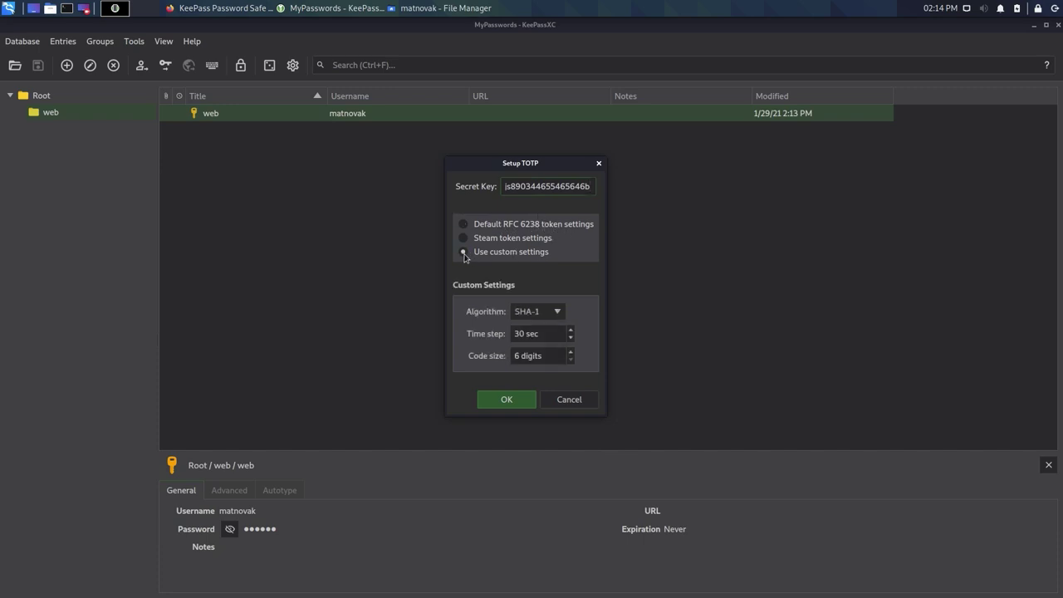
pyautogui.click(556, 312)
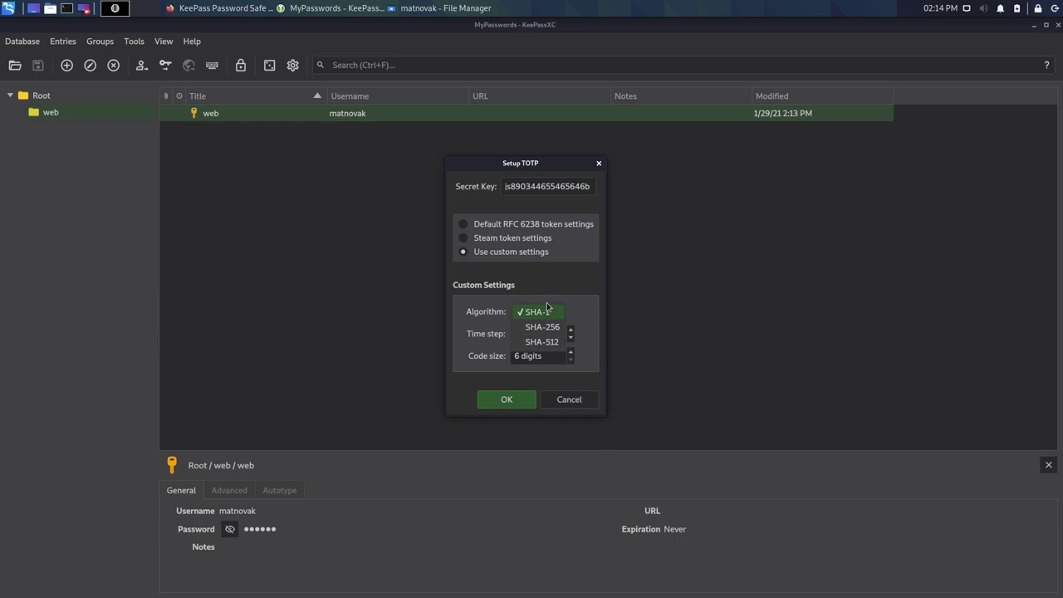
pyautogui.click(548, 312)
pyautogui.click(466, 225)
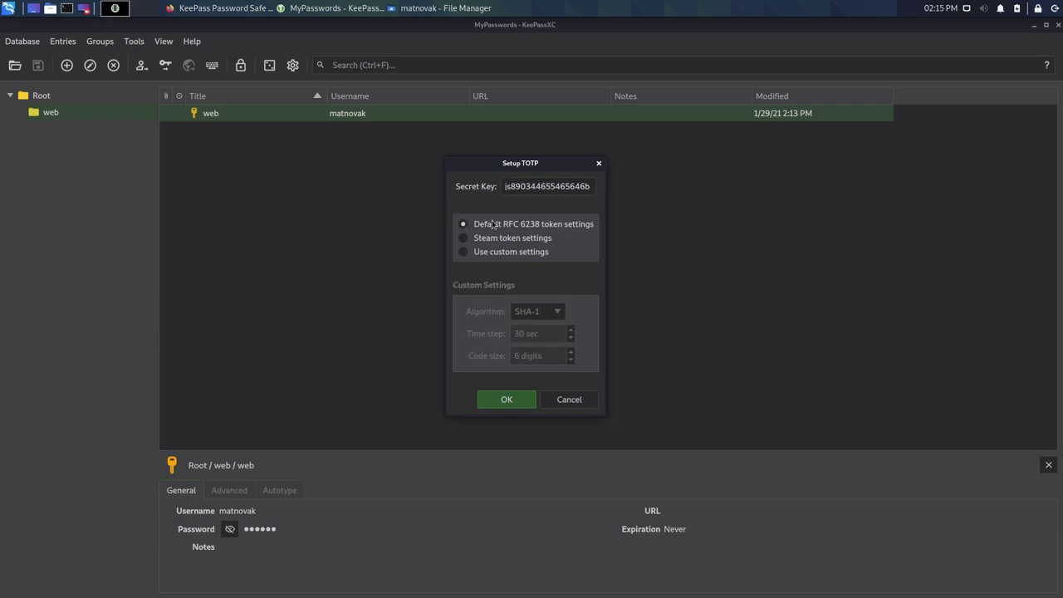
pyautogui.click(519, 401)
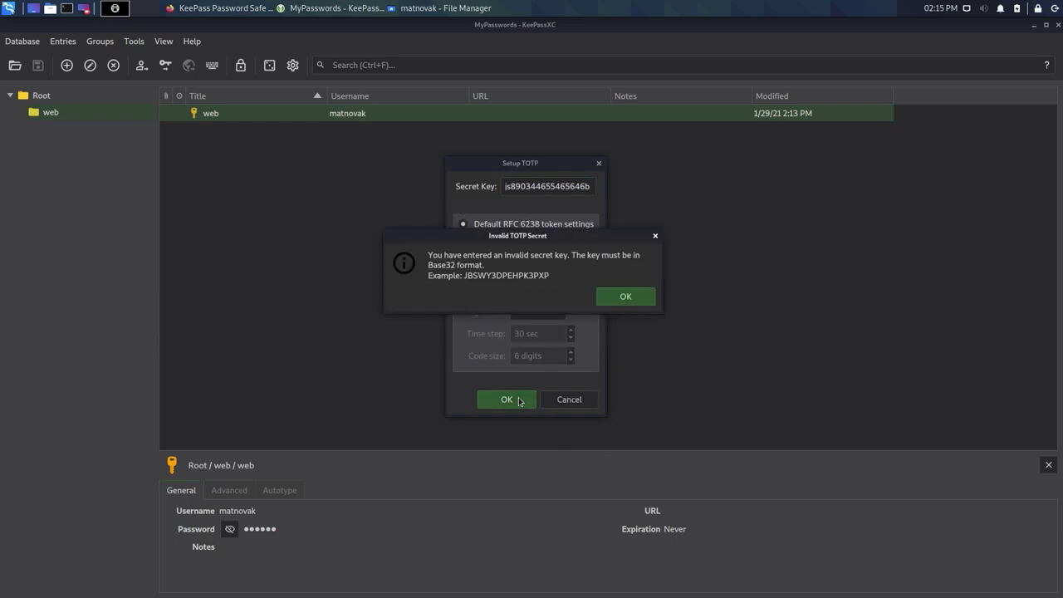
pyautogui.click(624, 299)
# - Replace the secret key, save the TOTP setup, and display the current code
pyautogui.doubleClick(528, 186)
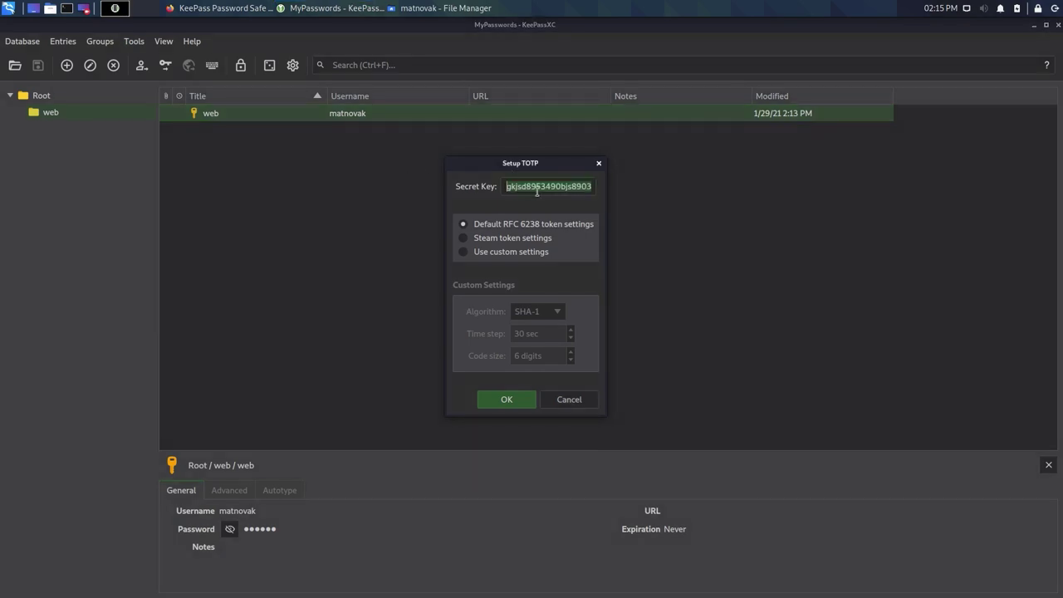
pyautogui.click(528, 186)
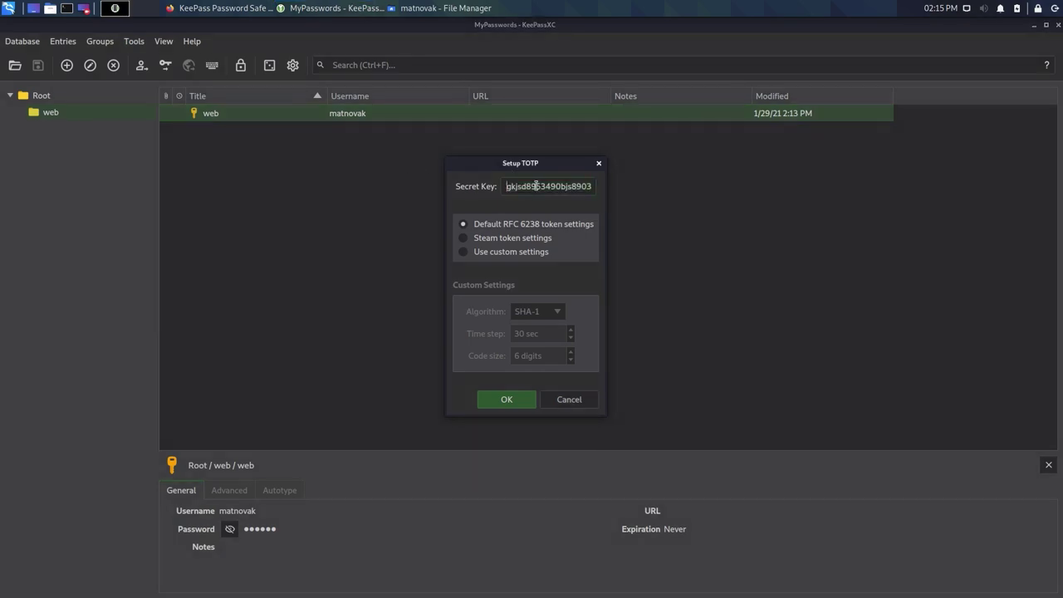
pyautogui.doubleClick(535, 186)
pyautogui.write('sdfgsdfgsdfgsdfgsdfgsdgsd')
pyautogui.click(506, 399)
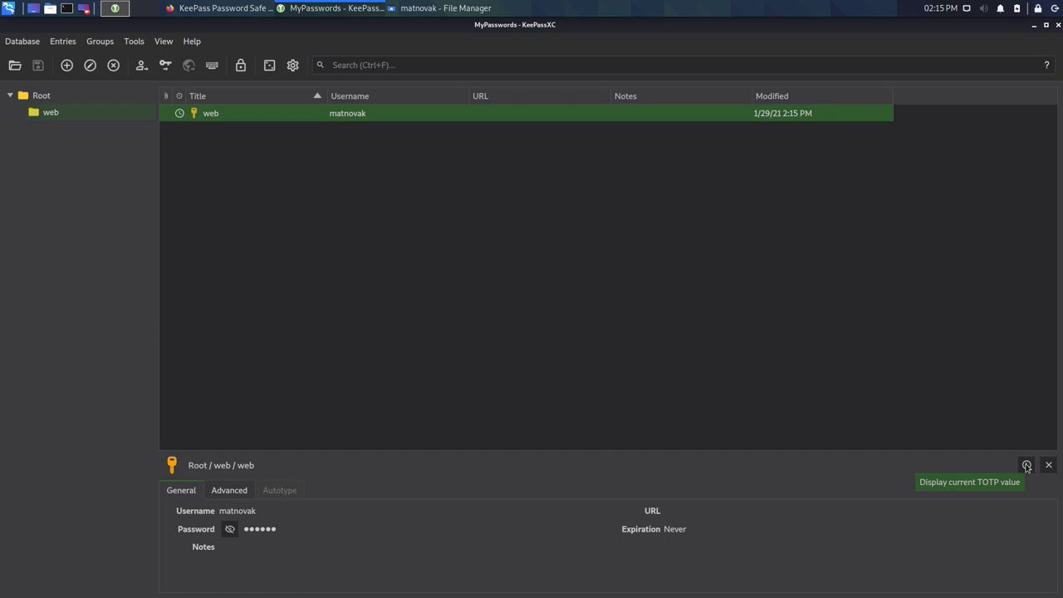
pyautogui.click(1026, 466)
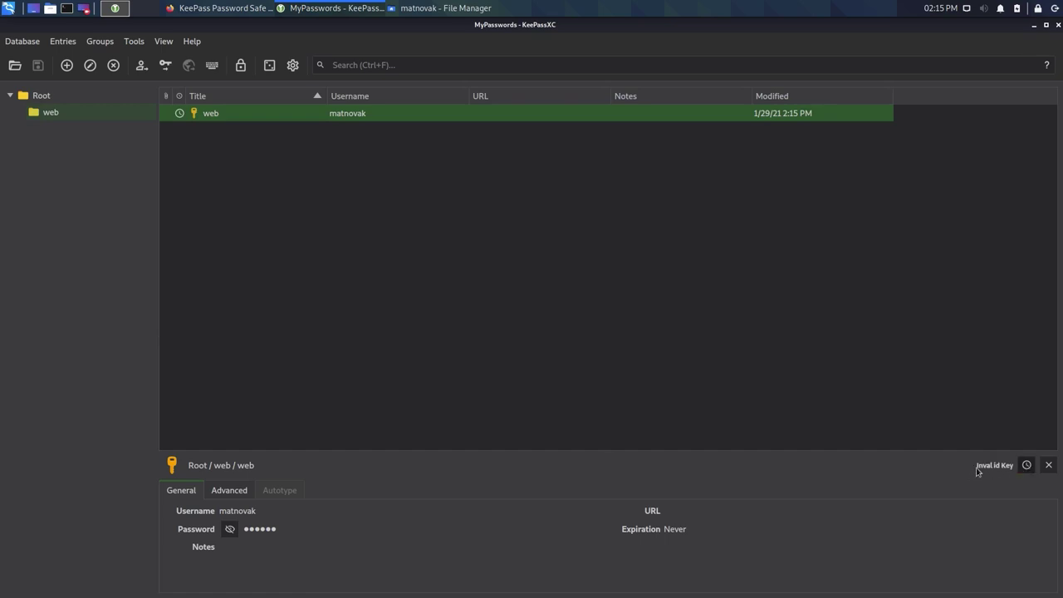